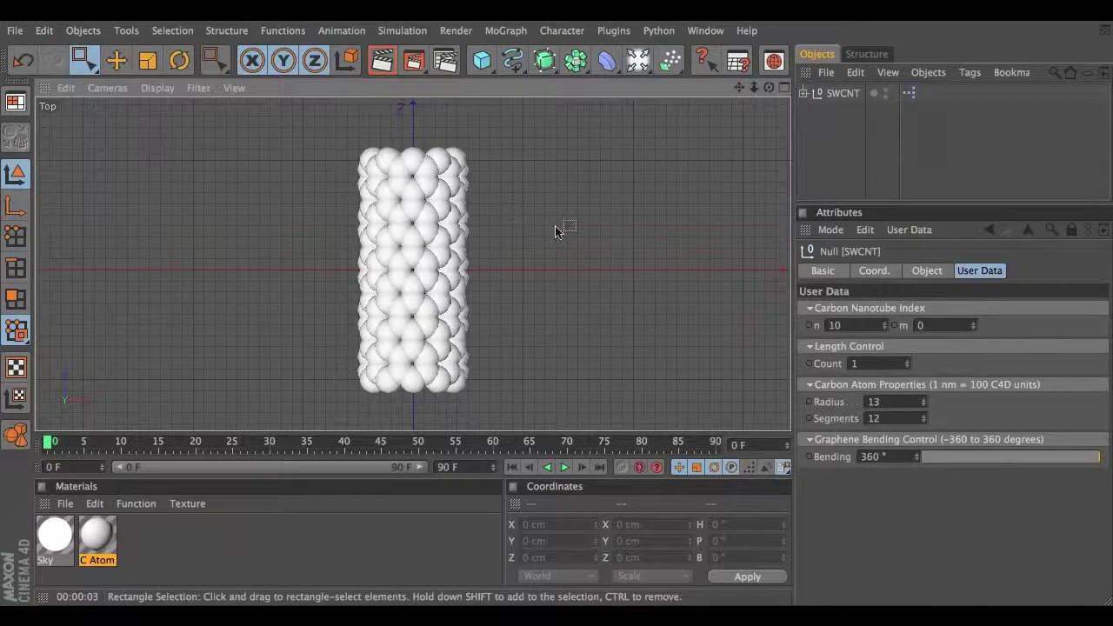
- Render the Top view of the (10,0) nanotube with Ctrl+R
key("ctrl+r")
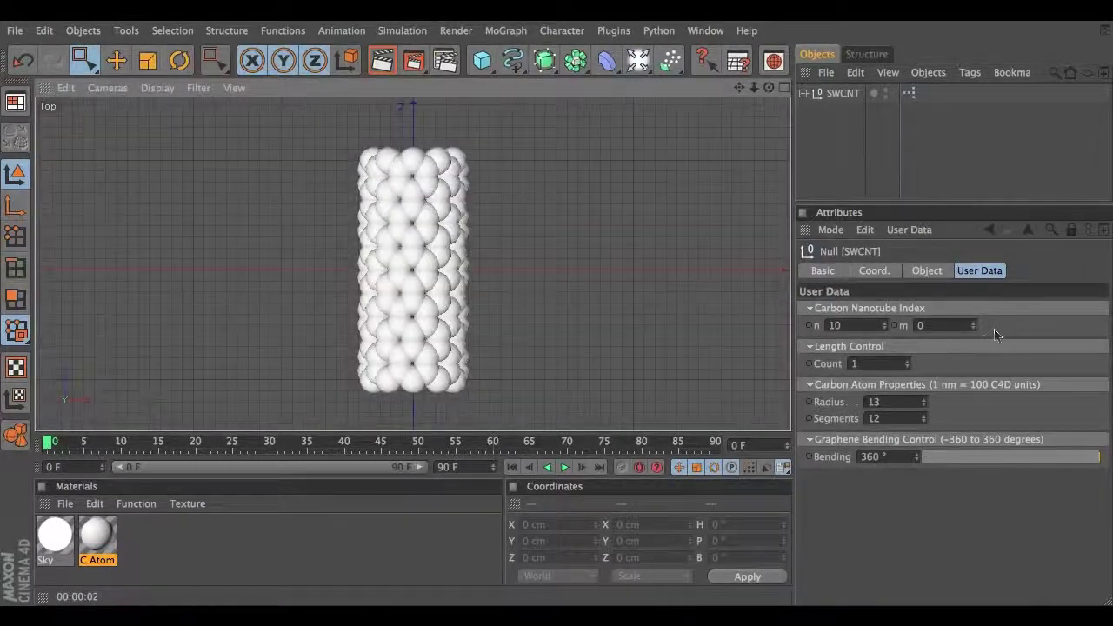
- Raise the nanotube's m index step by step from 0 to 10
left_click(973, 323)
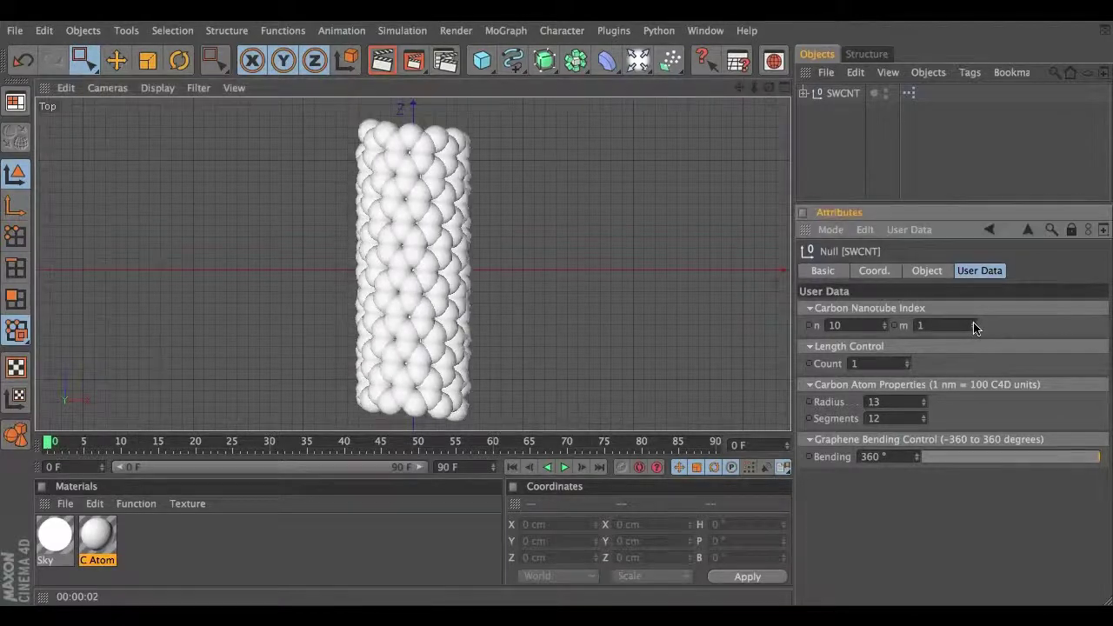
left_click(973, 323)
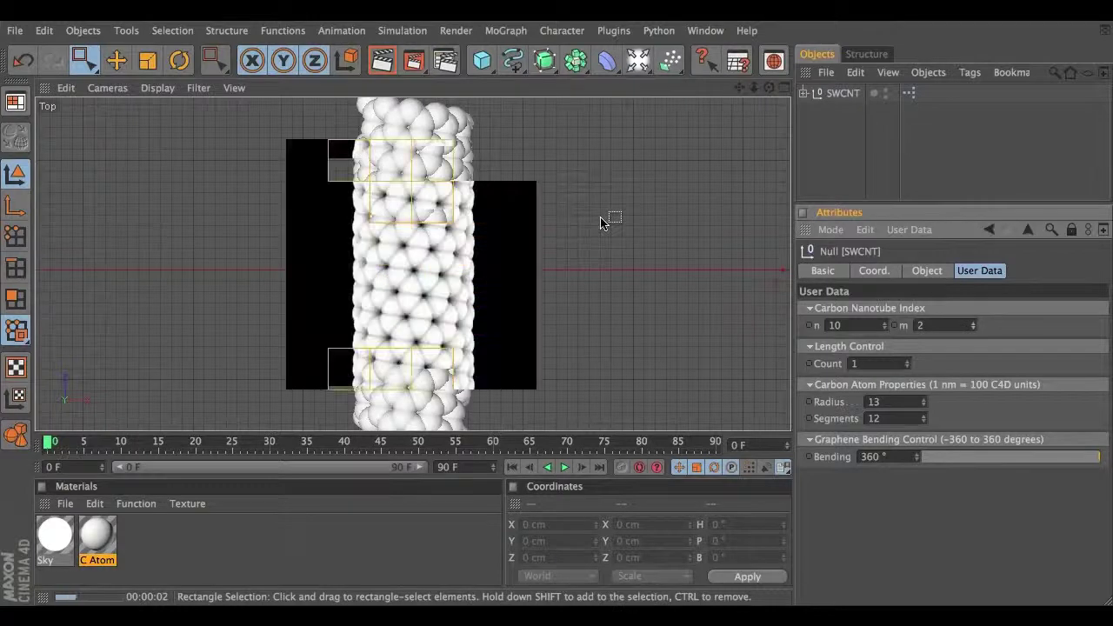
left_click(974, 323)
left_click(973, 323)
left_click(973, 323)
left_click(973, 324)
left_click(973, 324)
left_click(973, 324)
left_click(973, 323)
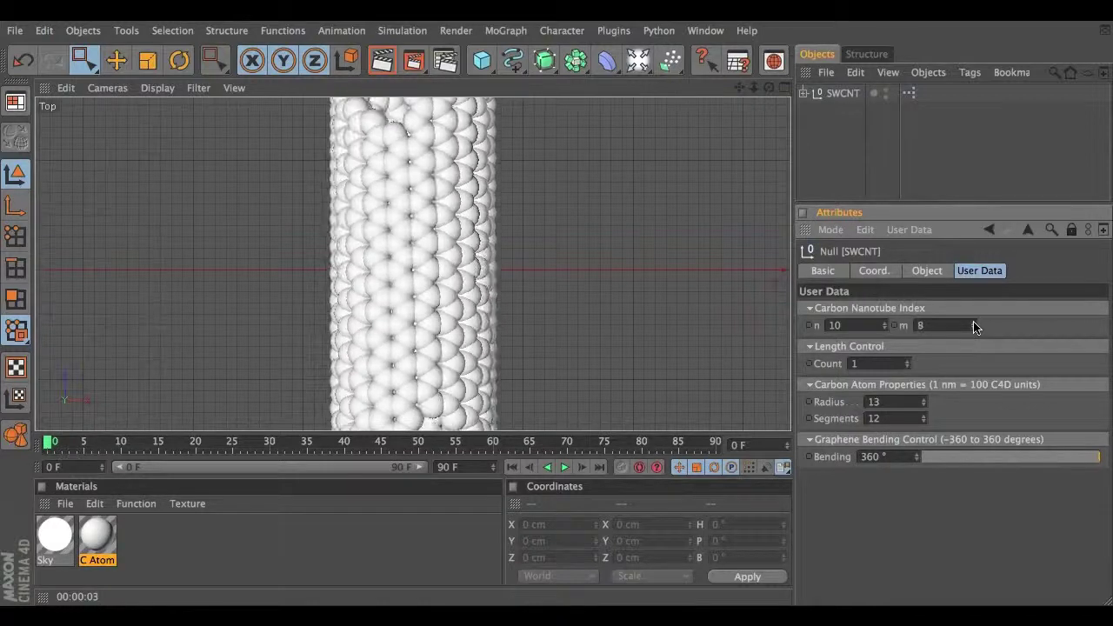
left_click(974, 323)
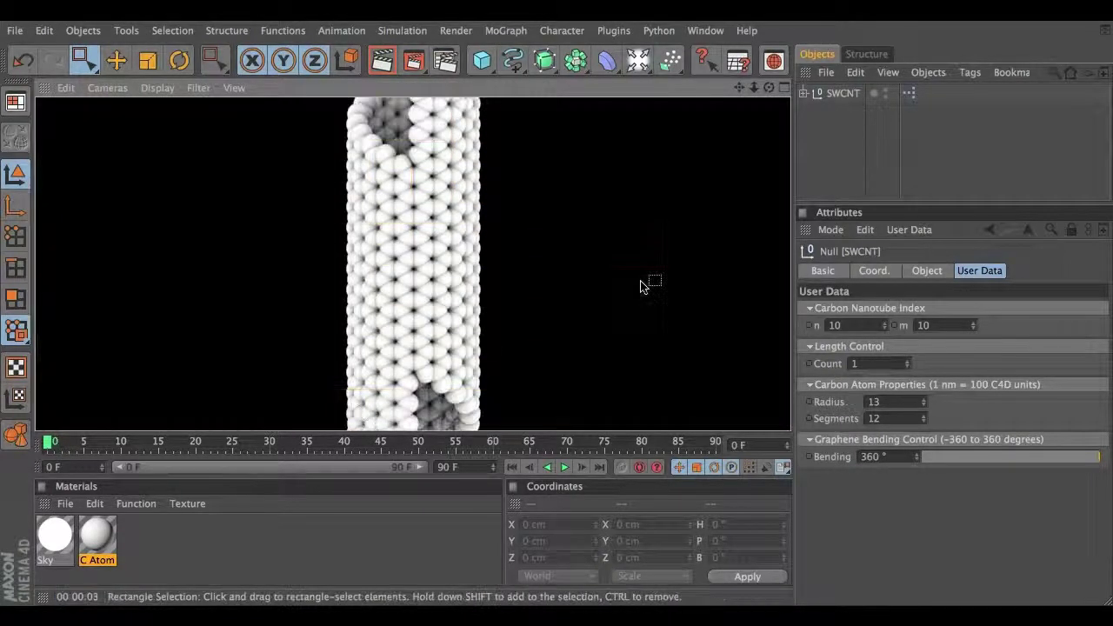
- Clear the render and raise the length Count to 2, then 3, orbiting to inspect the longer tube
left_click(511, 254)
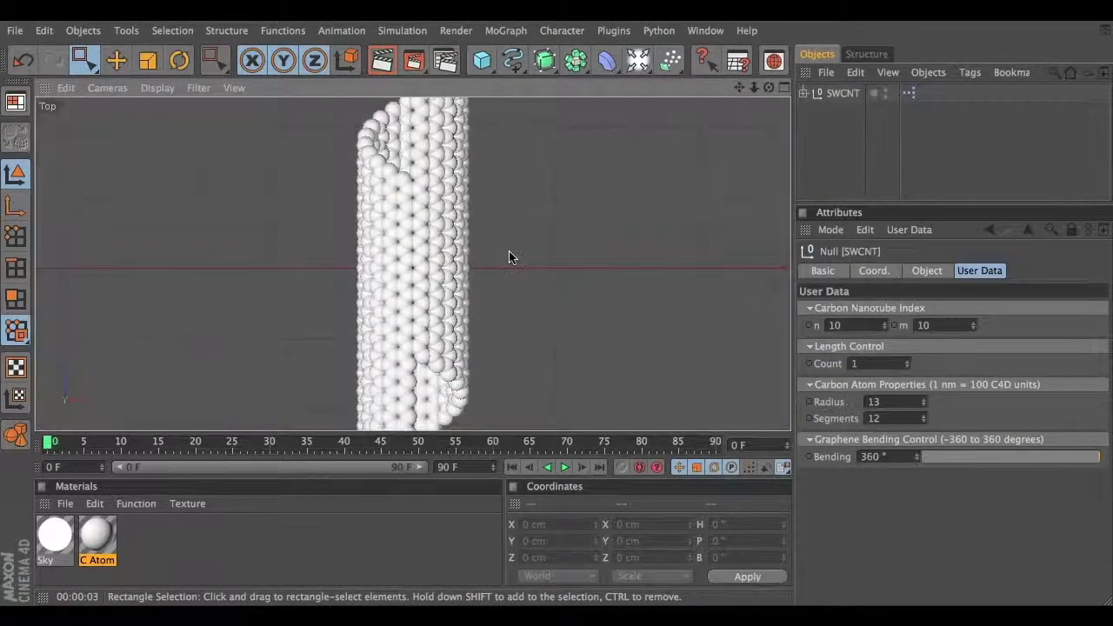
scroll(513, 257, "down", 5)
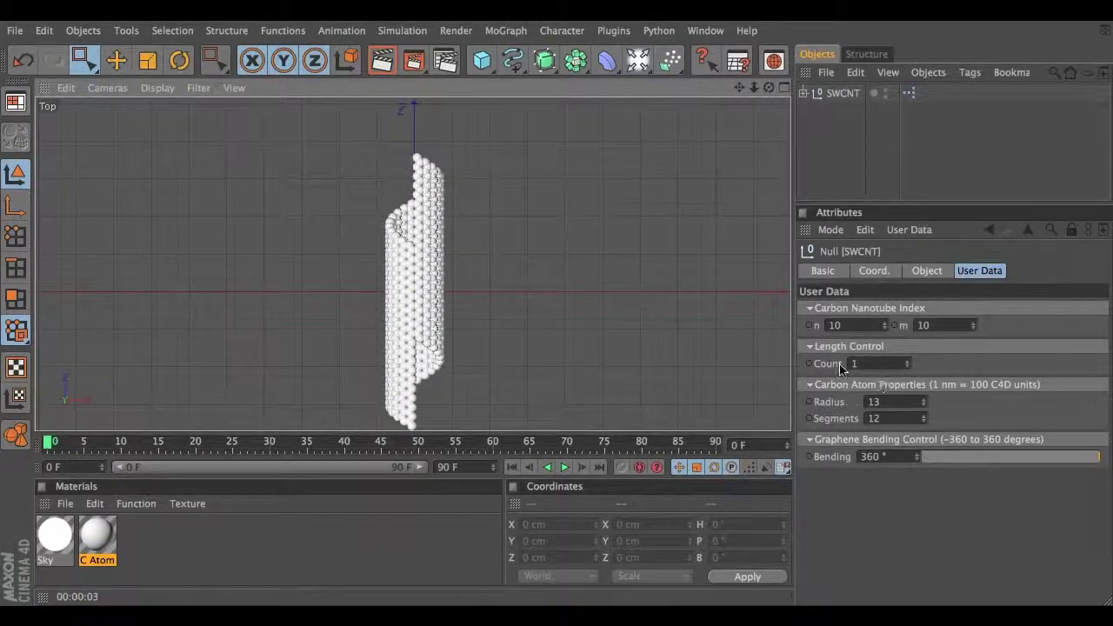
left_click(906, 361)
left_click_drag(539, 275, 557, 296, "alt")
left_click(906, 361)
mouse_move(560, 318)
left_mouse_down("alt")
mouse_move(551, 286)
mouse_move(559, 309)
left_mouse_up("alt")
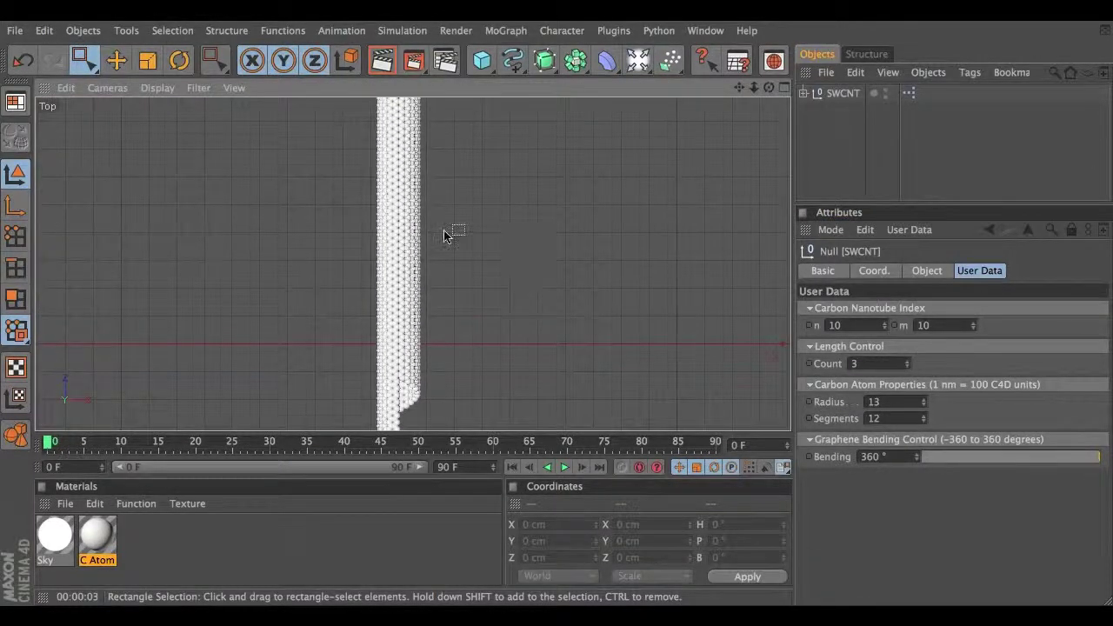
- Set the length Count back to 1 and tilt the view of the shortened tube
left_click(854, 363)
type("1")
key("Return")
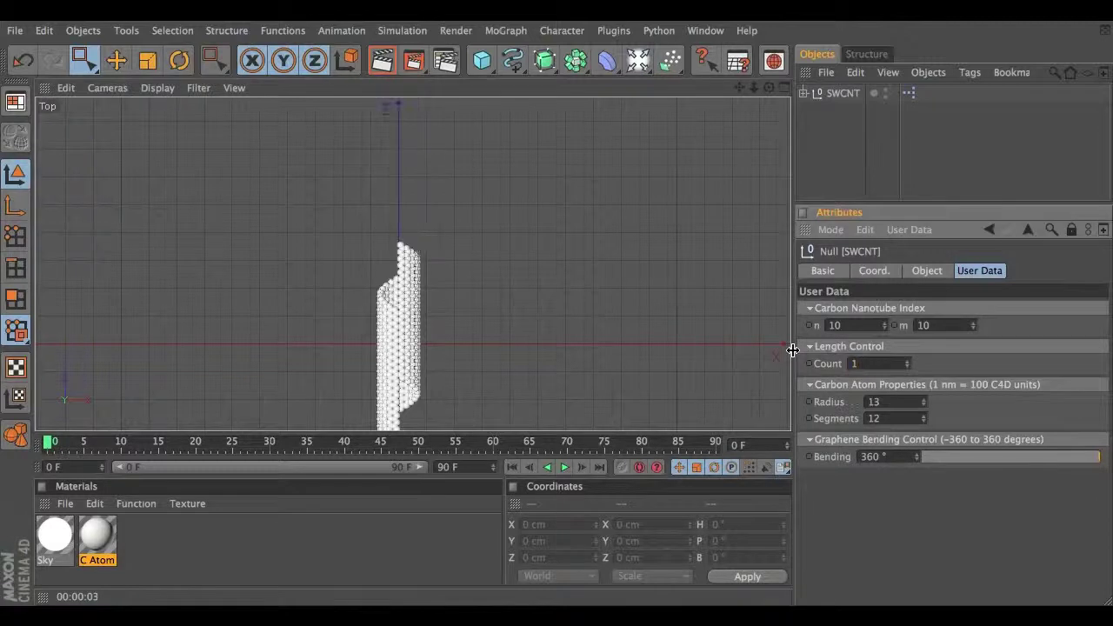
left_click_drag(559, 291, 479, 315, "alt")
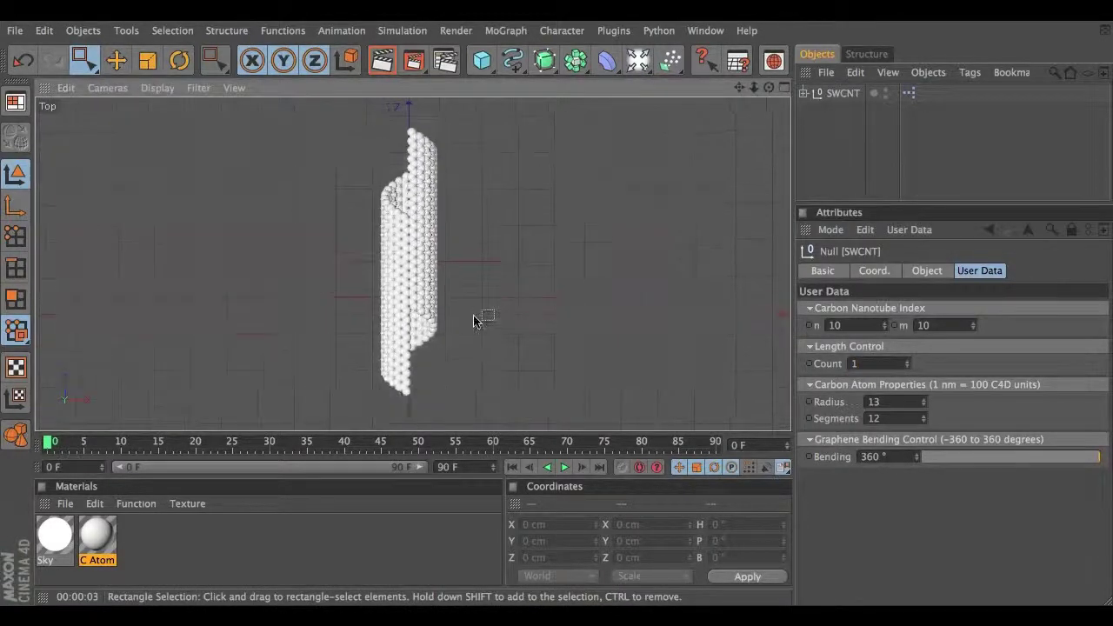
- Return the m index to 0
scroll(479, 315, "up", 3)
scroll(500, 315, "up", 2)
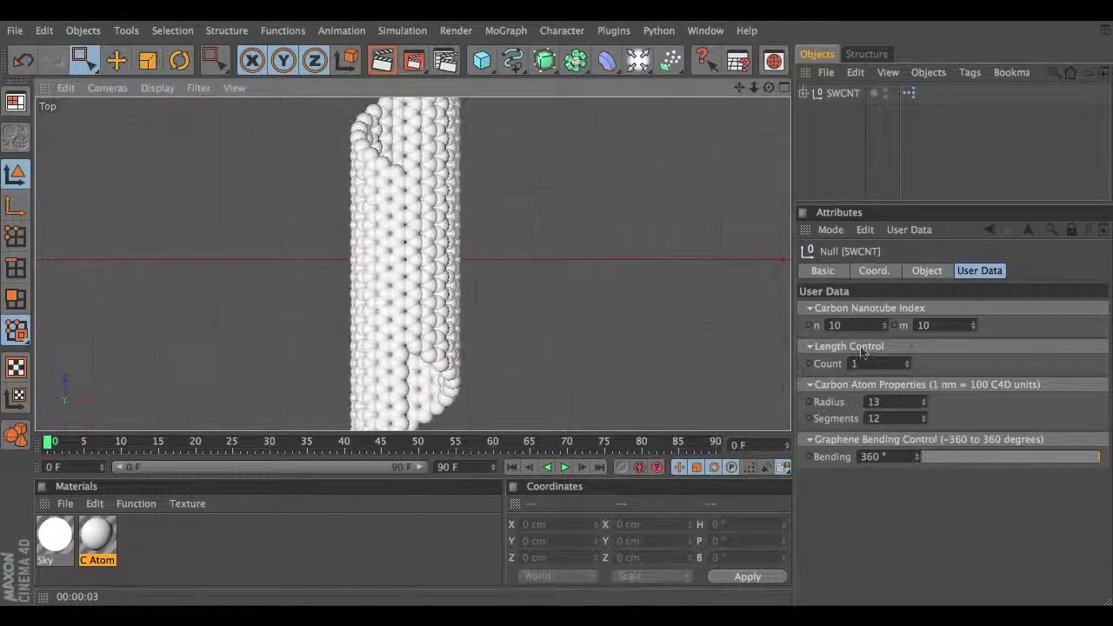
left_click(931, 326)
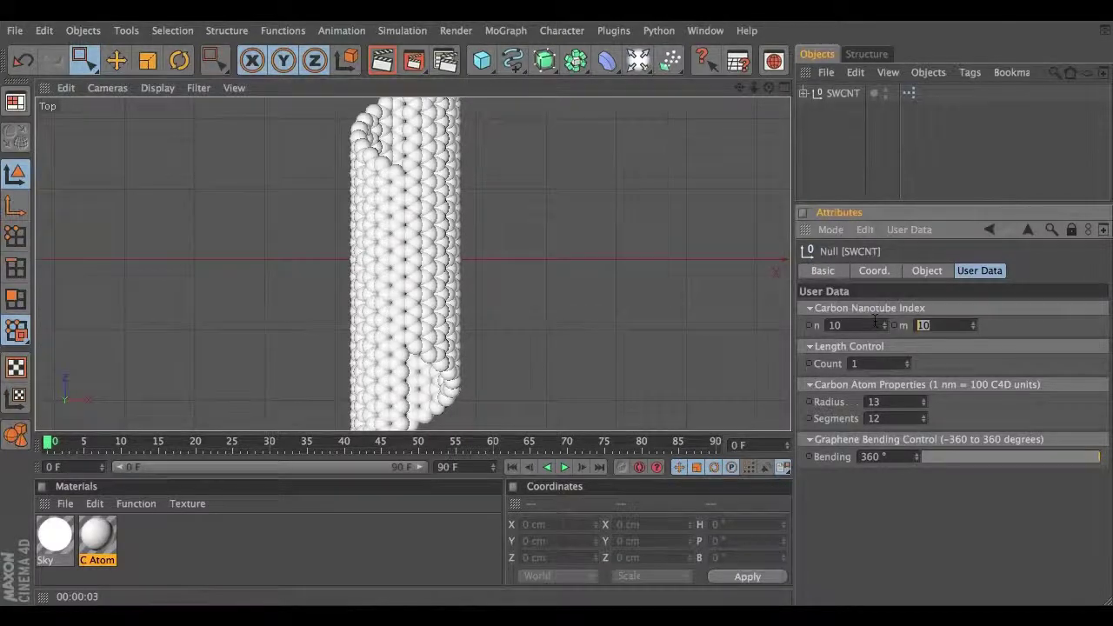
type("0")
key("Return")
- Shrink the atom Radius to 7.6 and Segments to 3, then render a preview
scroll(536, 261, "up", 2)
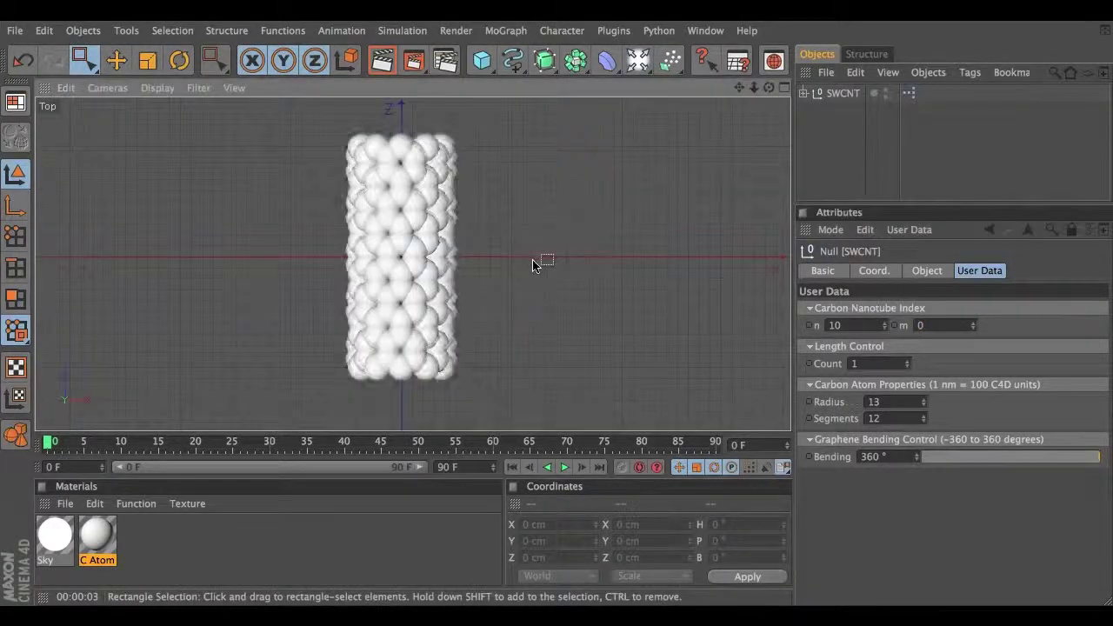
scroll(539, 261, "up", 2)
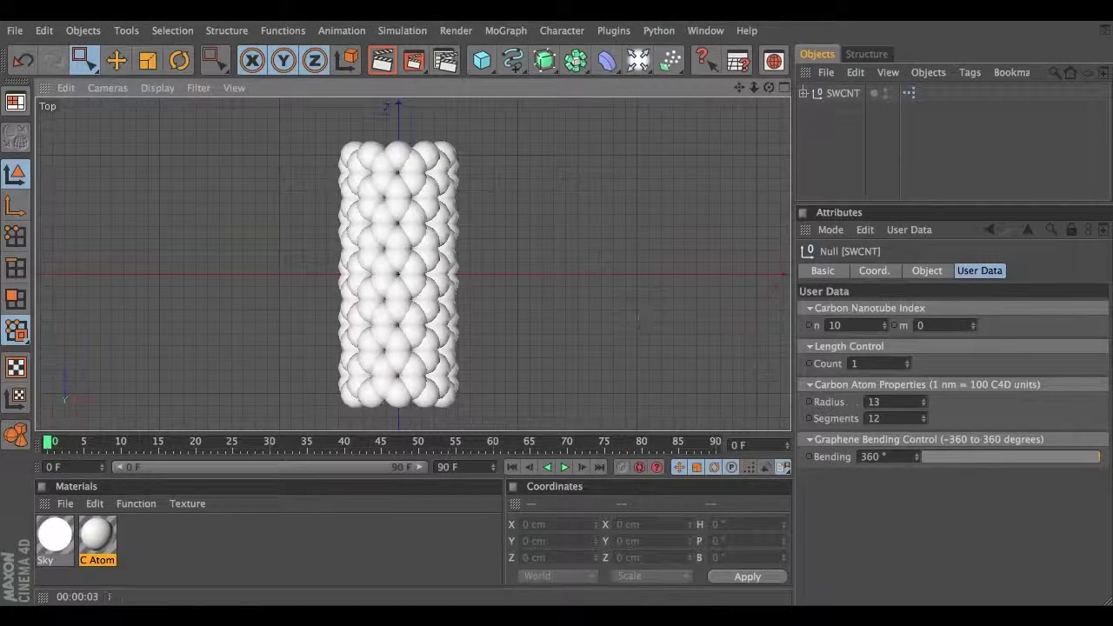
left_click_drag(923, 404, 924, 406)
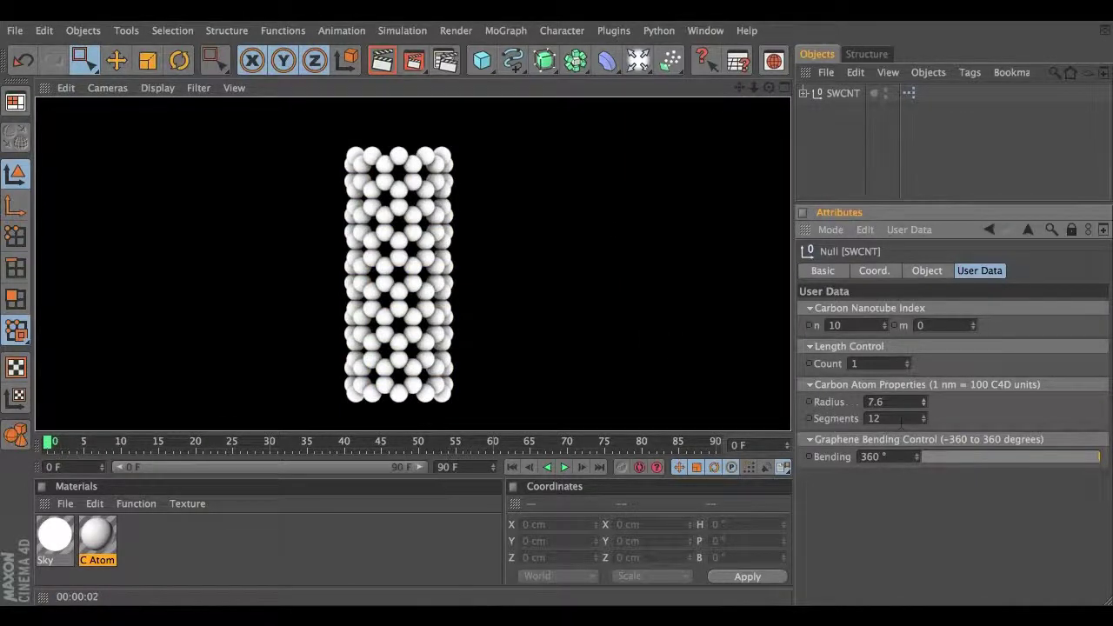
left_click_drag(925, 418, 925, 435)
left_click(382, 59)
- Restore the atom sphere Segments to 12
type("12")
key("Return")
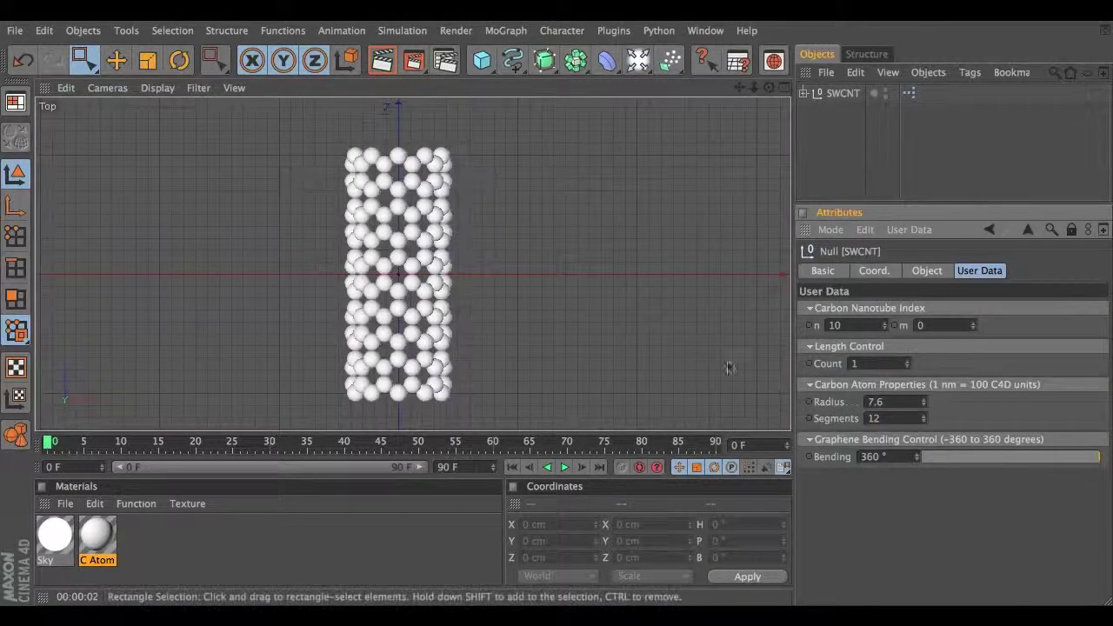
scroll(584, 281, "down", 3)
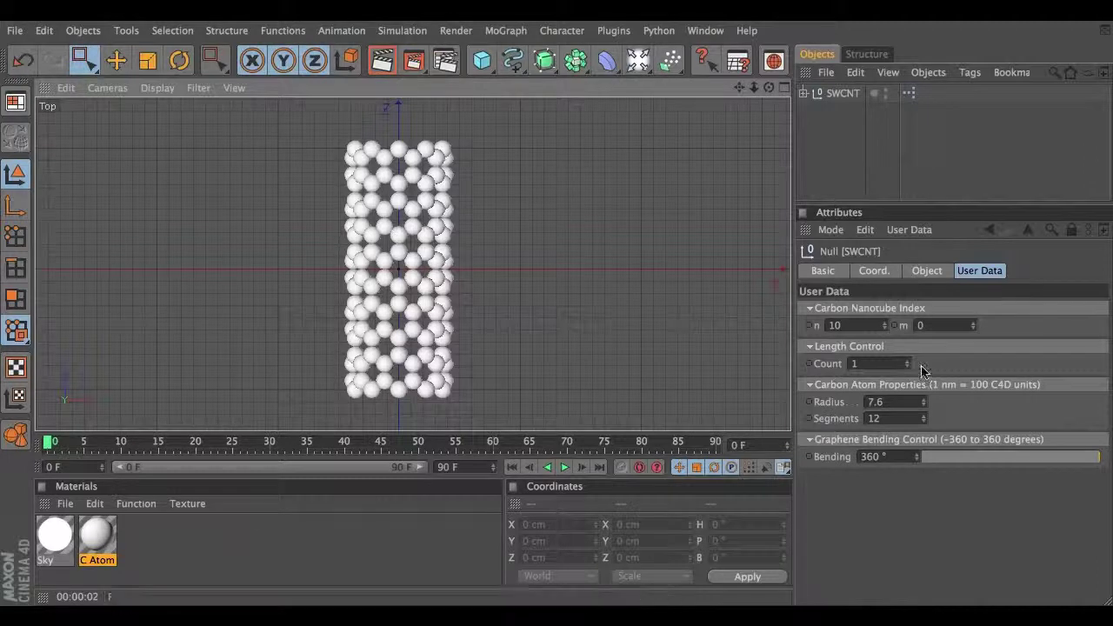
- Maximize the Perspective view, orbit around the tube, and begin lowering the Bending value
left_click(783, 88)
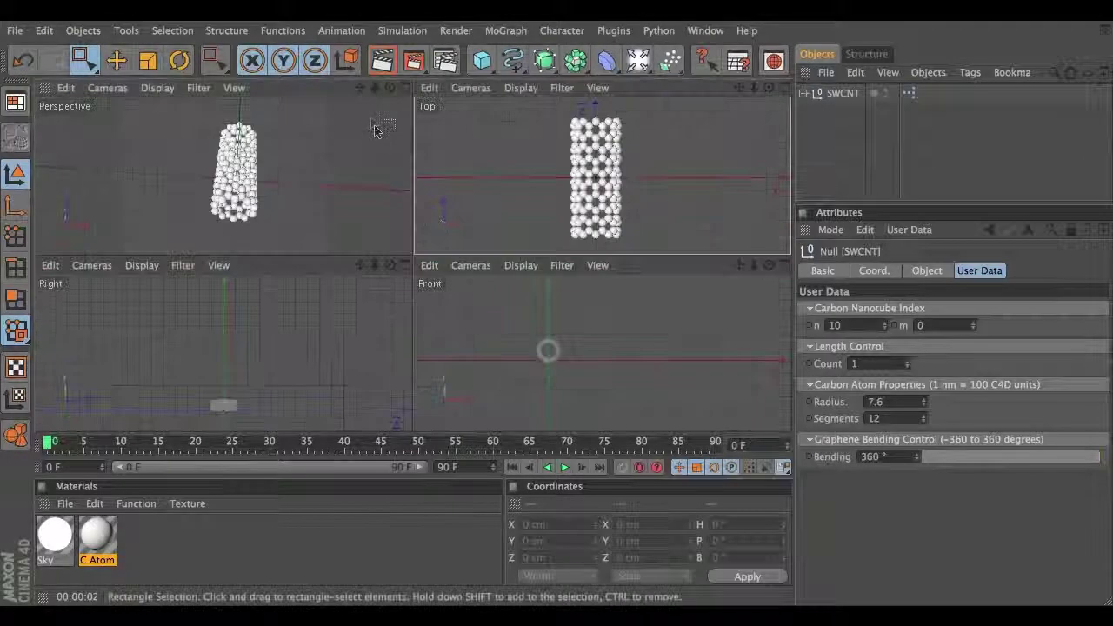
key("F1")
mouse_move(600, 306)
left_mouse_down("alt")
mouse_move(553, 309)
mouse_move(597, 294)
mouse_move(529, 321)
mouse_move(600, 287)
left_mouse_up("alt")
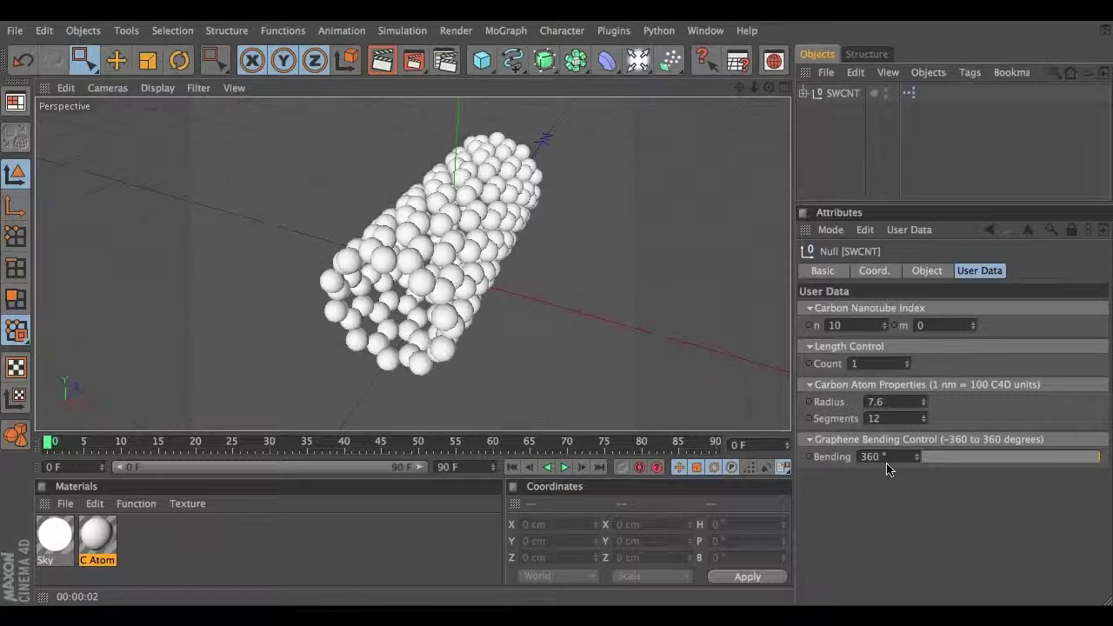
left_click_drag(571, 327, 561, 305, "alt")
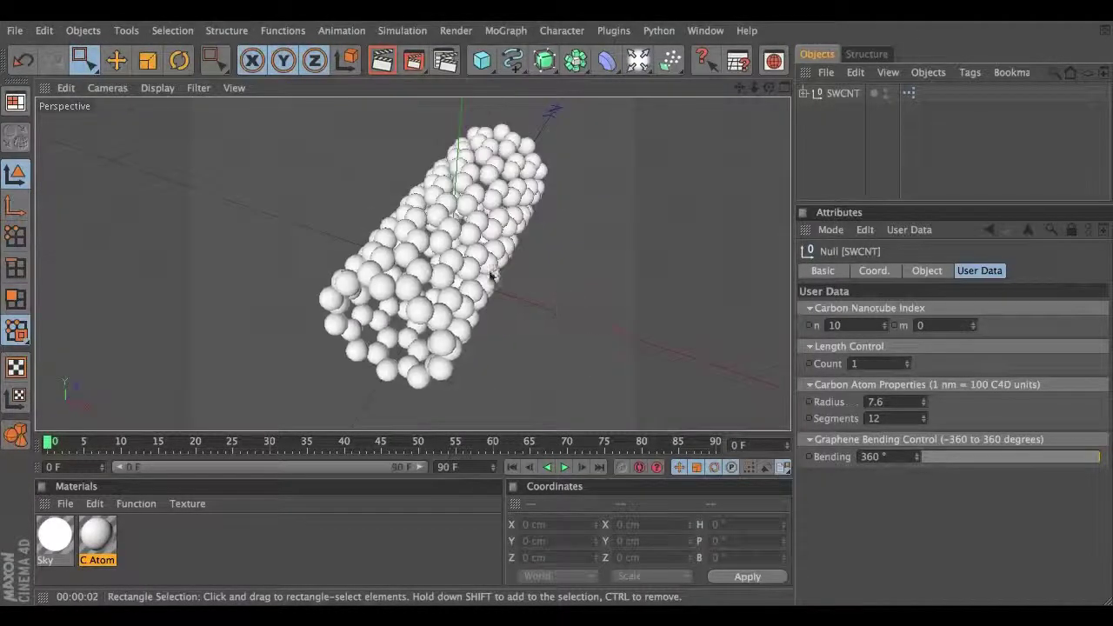
left_click_drag(1098, 457, 1011, 468)
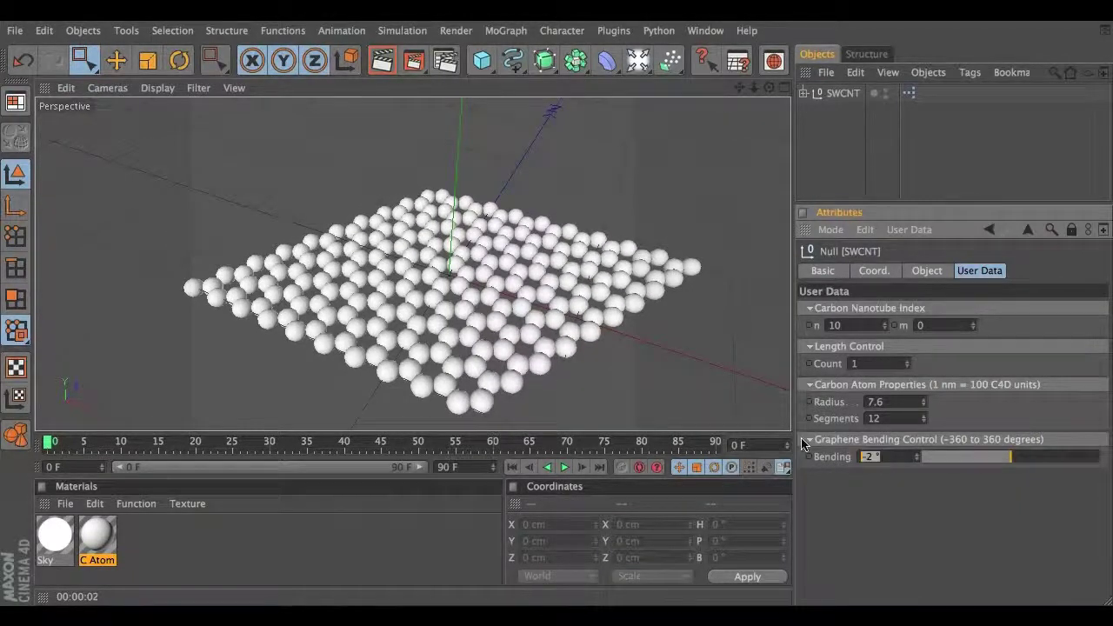
left_click_drag(522, 305, 509, 392, "alt")
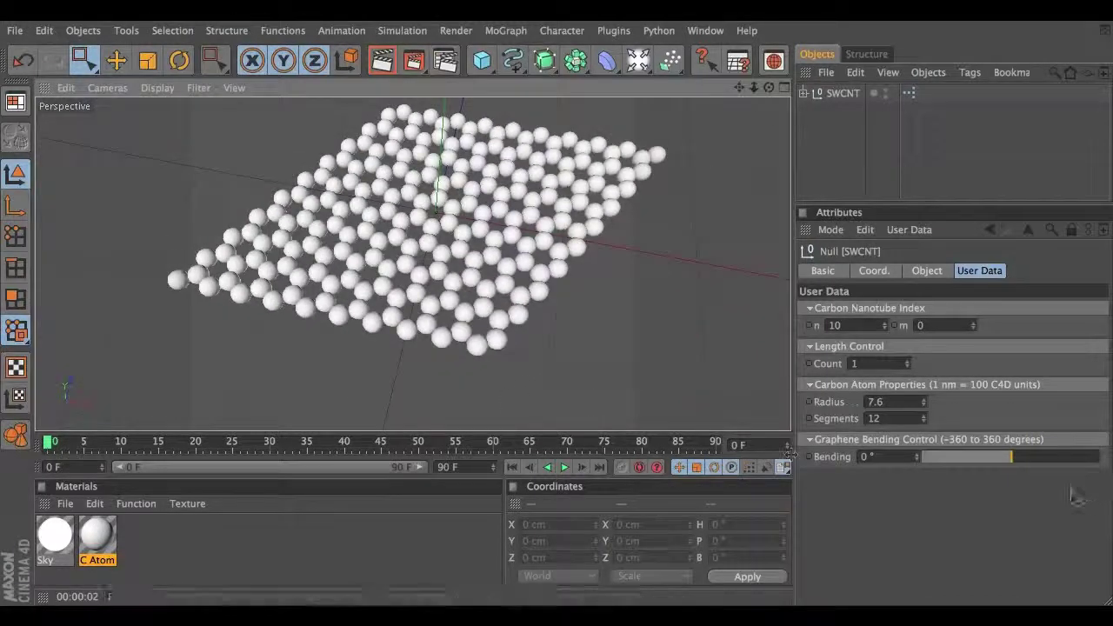
left_click_drag(1021, 462, 1101, 463)
scroll(564, 253, "up", 2)
scroll(567, 251, "down", 3)
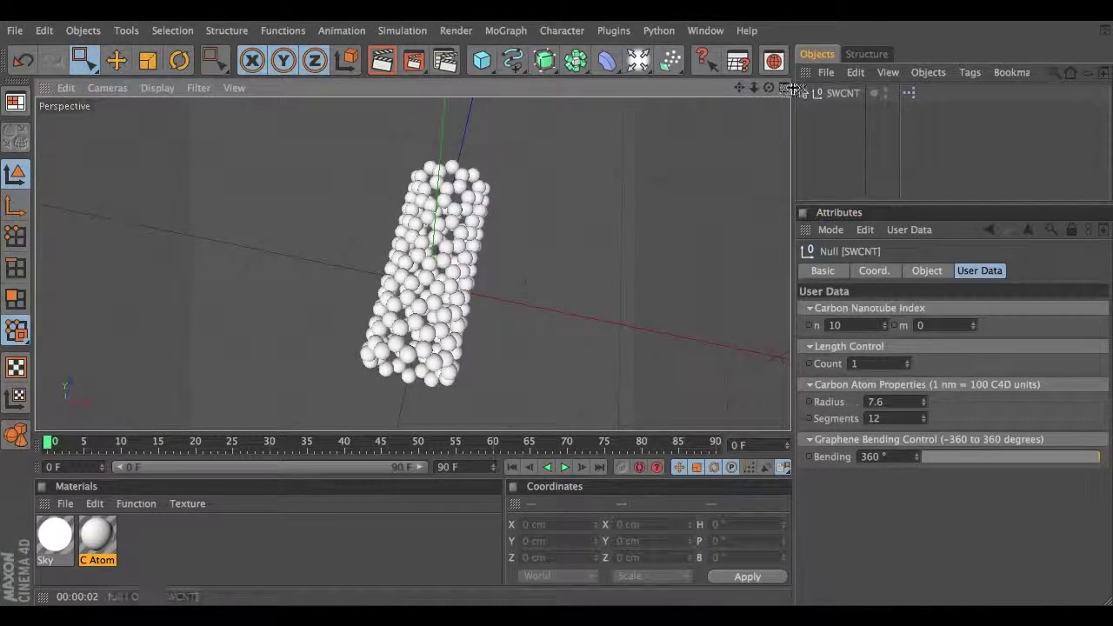
- Maximize the Top view and inspect the C Atom material's settings before closing the editor
left_click(783, 88)
left_click(784, 88)
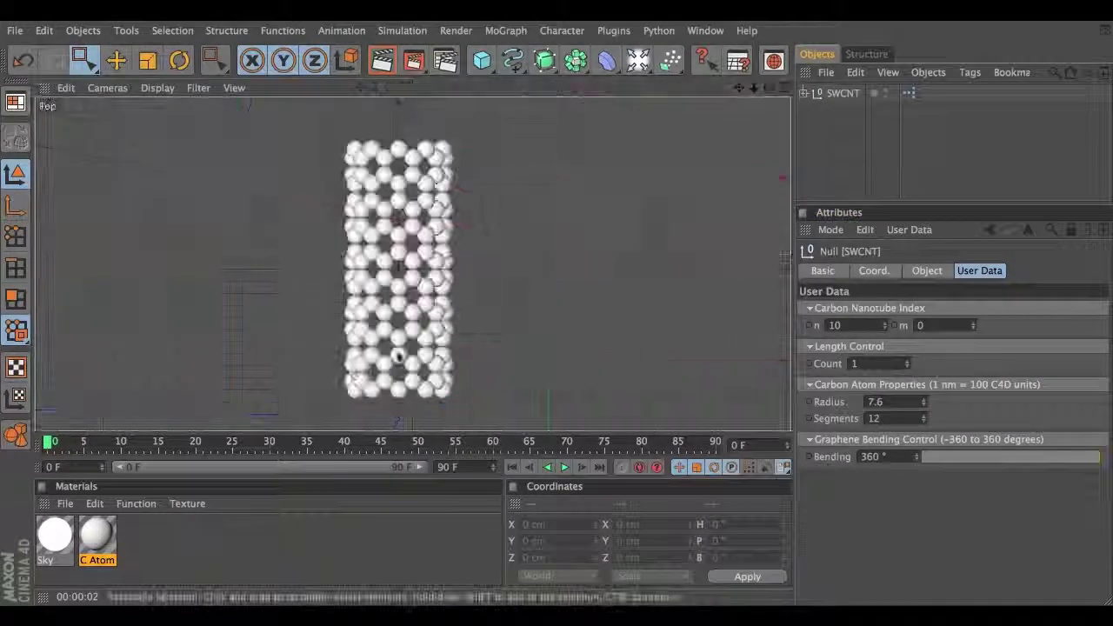
double_click(100, 539)
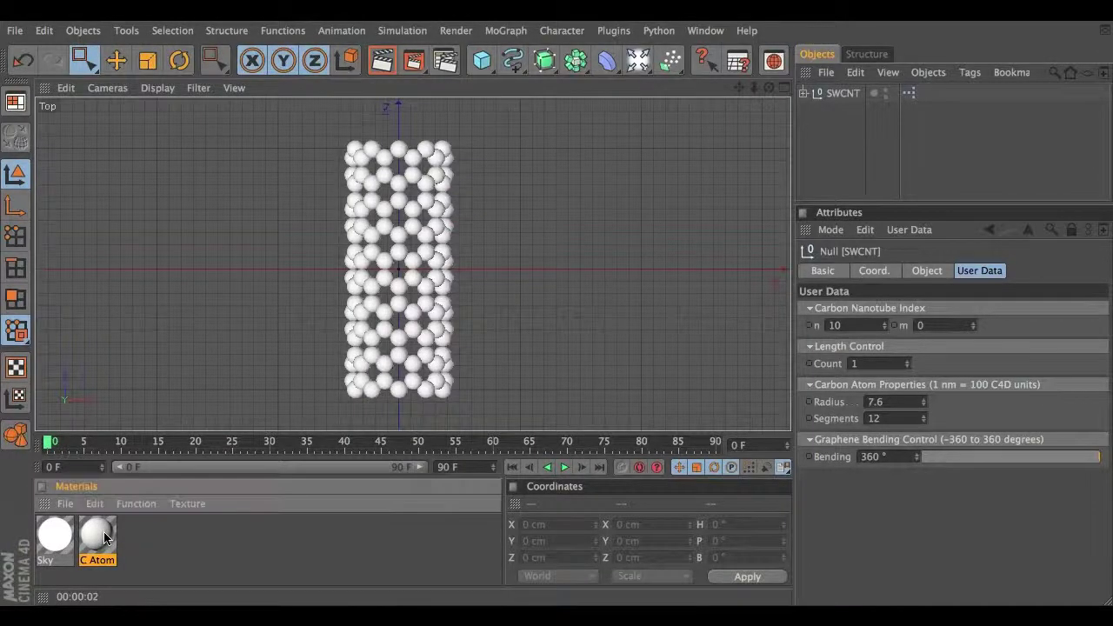
left_click_drag(563, 101, 607, 76)
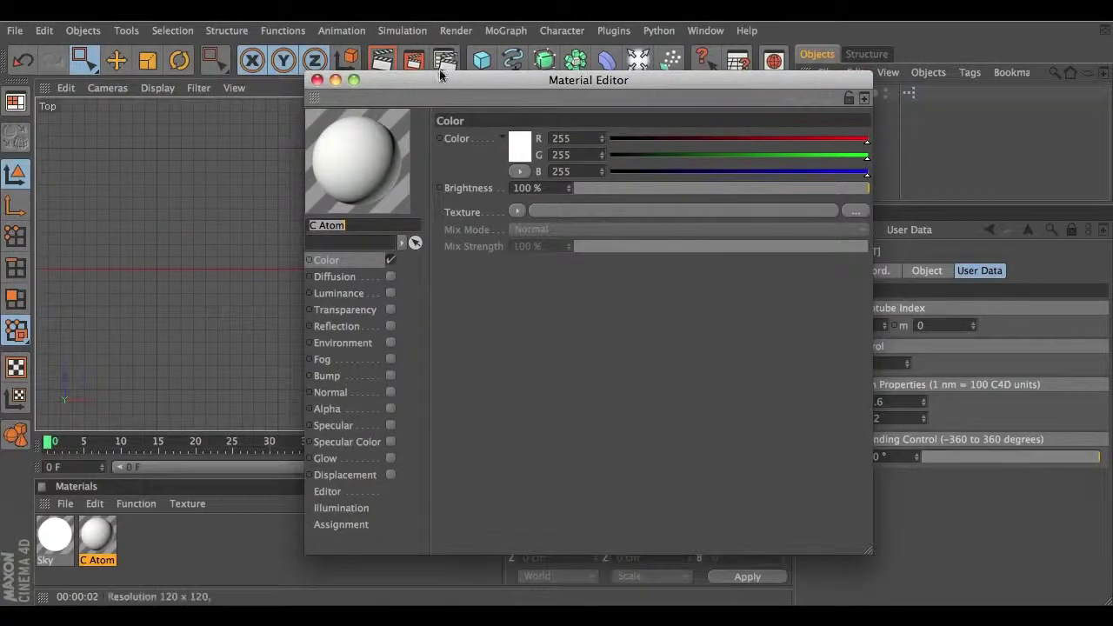
left_click_drag(430, 80, 382, 73)
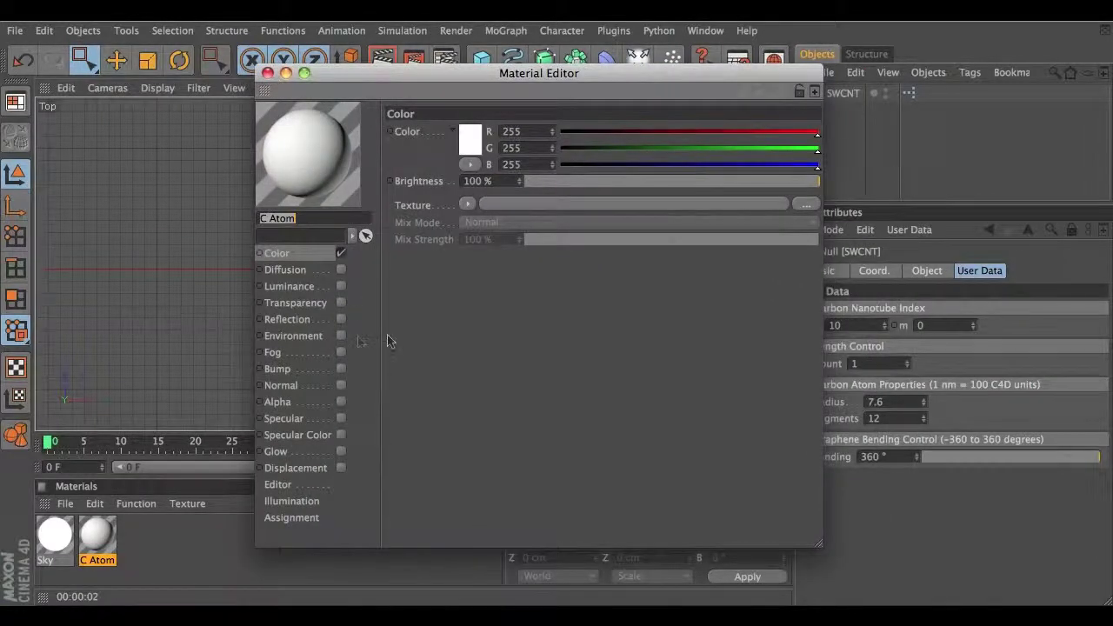
left_click_drag(324, 73, 399, 79)
left_click(344, 79)
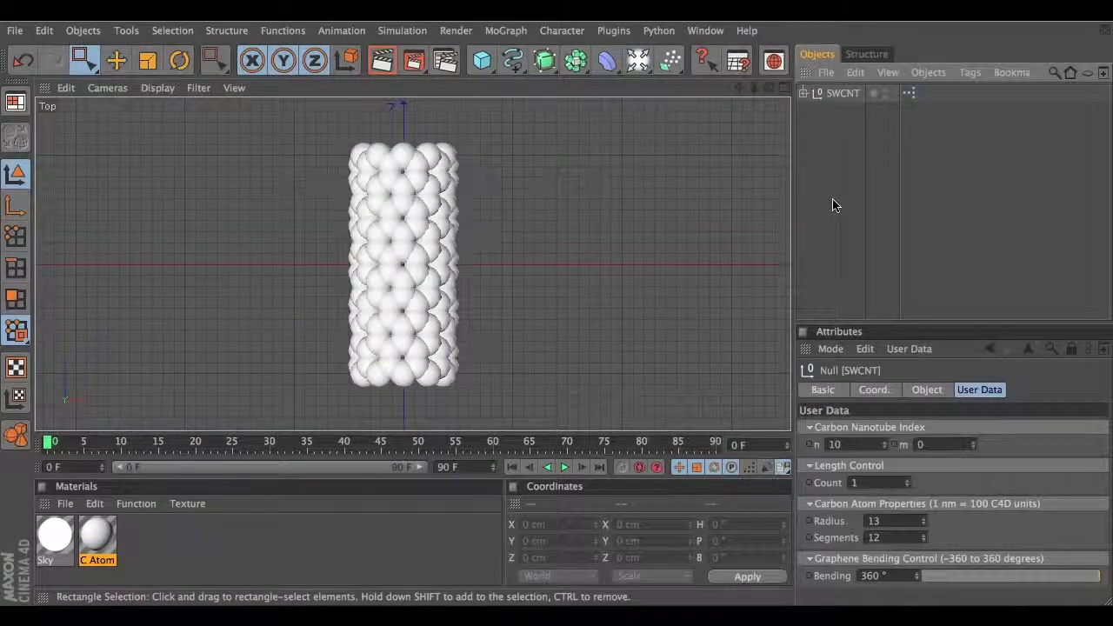
- Add a Formula effector to the Atom Cloner and play the animation to watch atoms swell
left_click(804, 94)
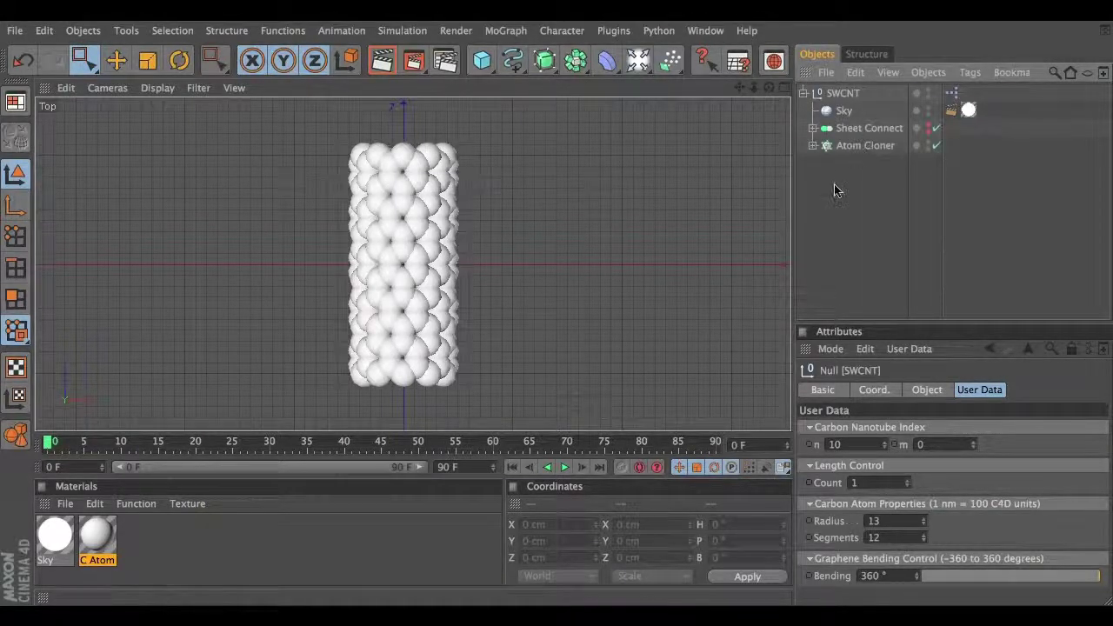
left_click(861, 146)
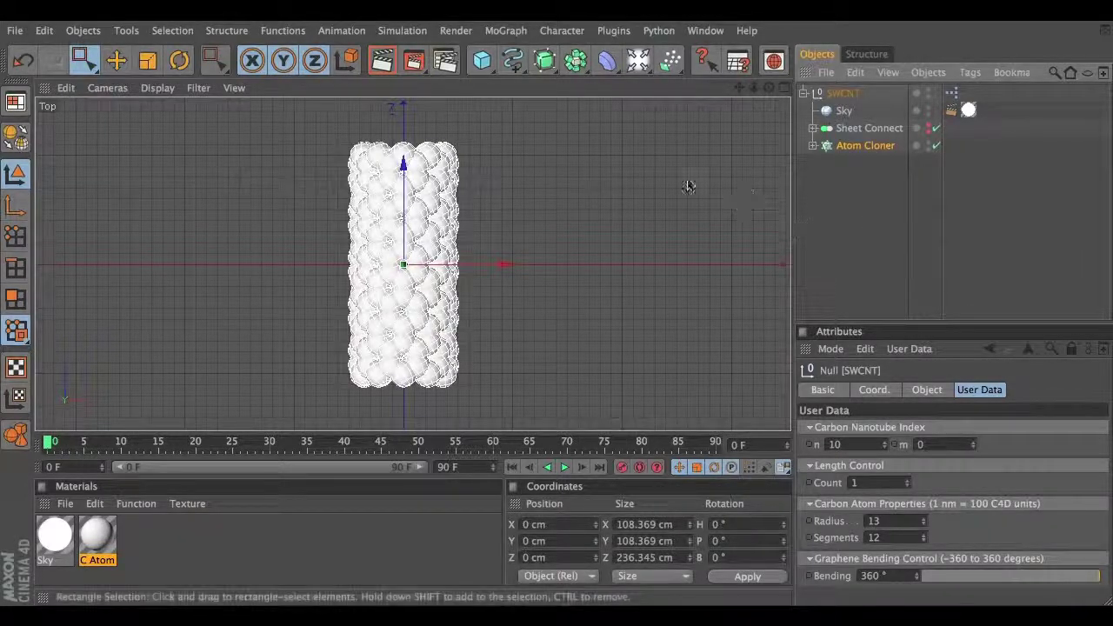
left_click(520, 33)
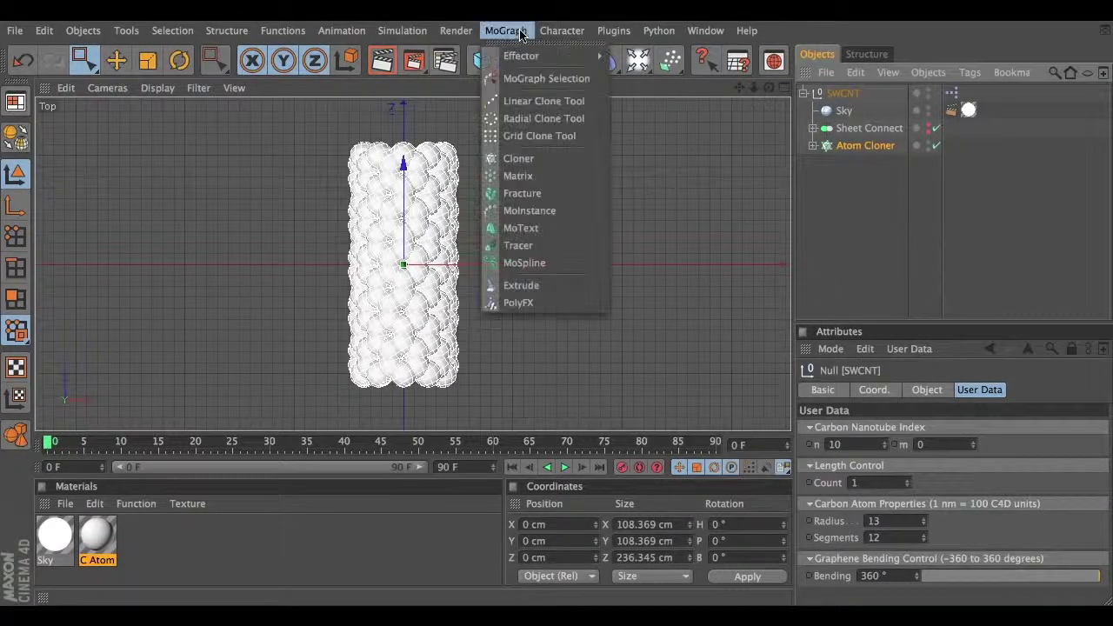
mouse_move(521, 60)
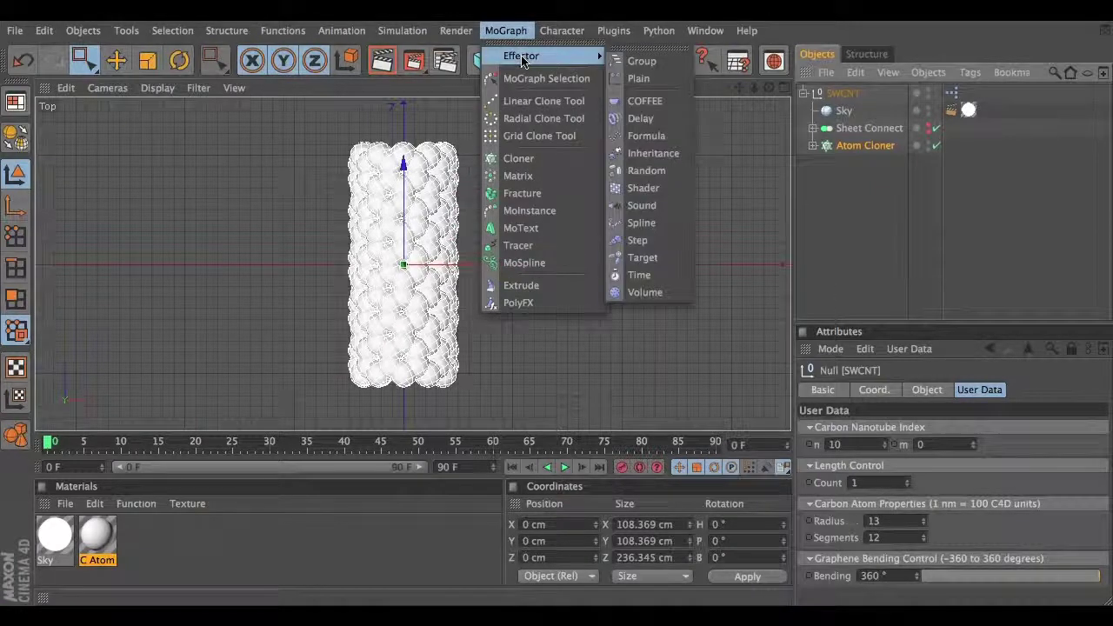
left_click(657, 141)
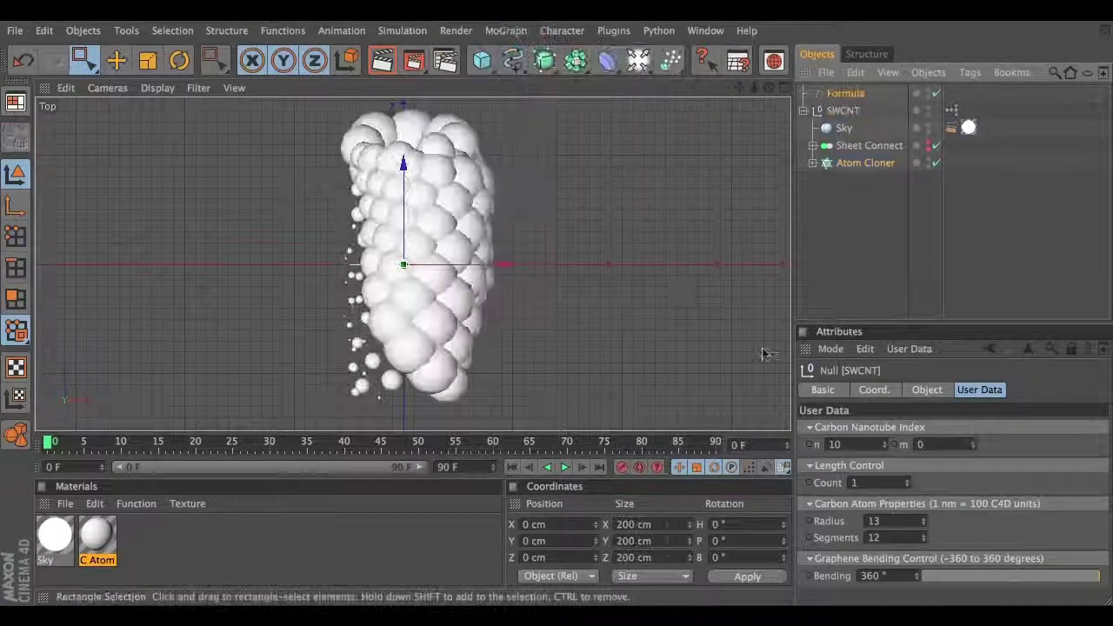
left_click(563, 469)
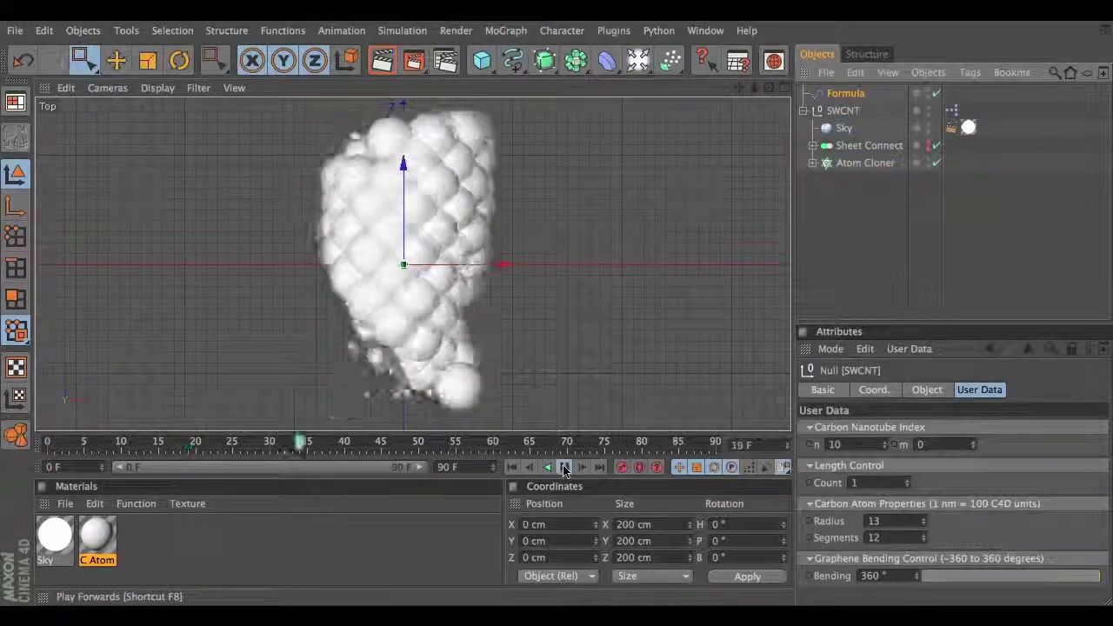
left_click(563, 470)
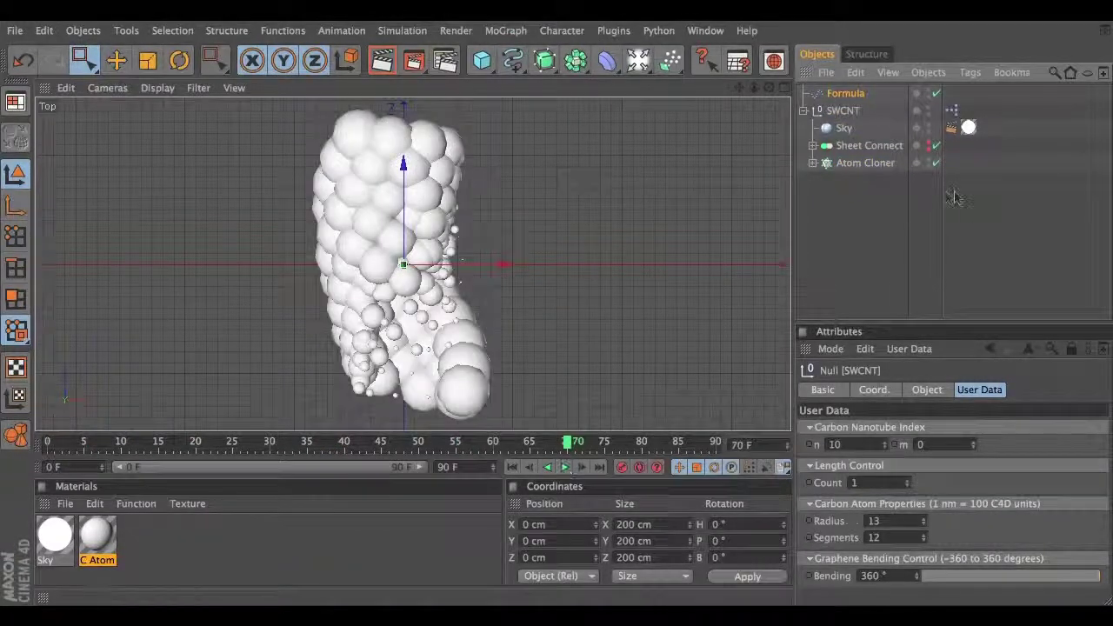